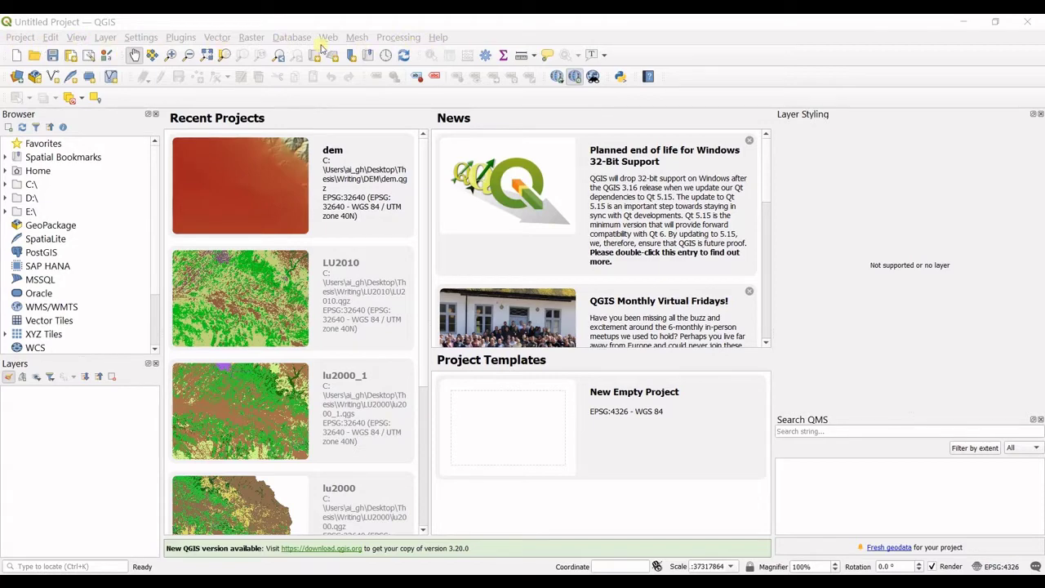
Show the Layer menu's Add Layer submenu with its list of layer types.
{"action": "left_click", "coordinate": [105, 38]}
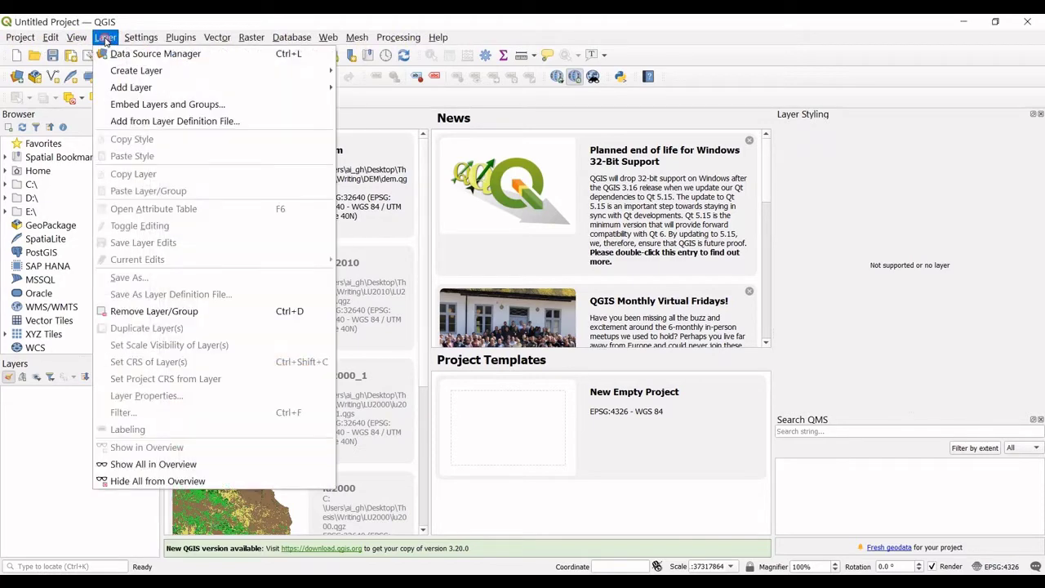
{"action": "mouse_move", "coordinate": [131, 87]}
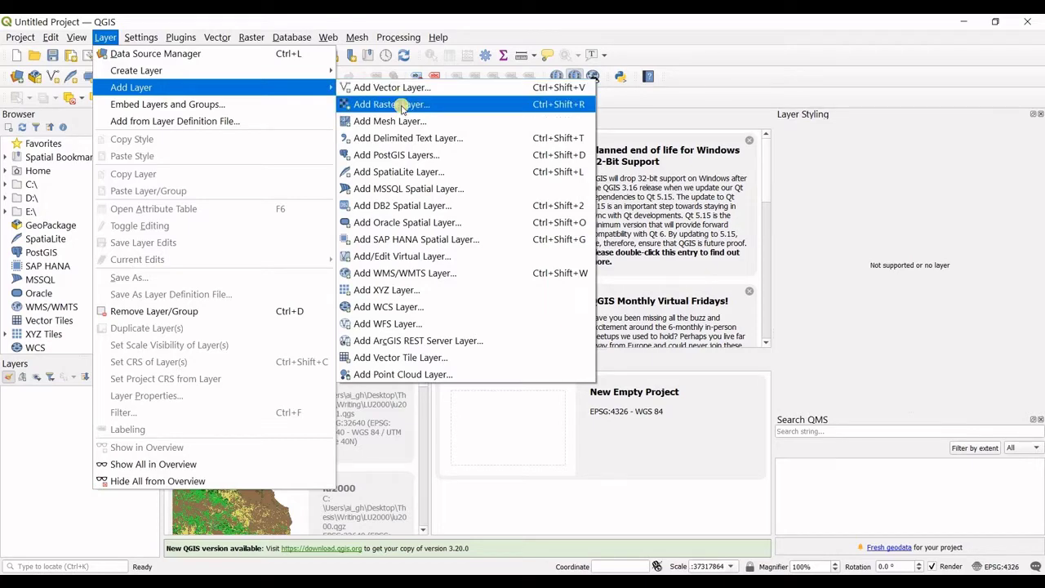
Add the 10_mask raster from 10_mask.zip to the project through Add Raster Layer.
{"action": "left_click", "coordinate": [402, 107]}
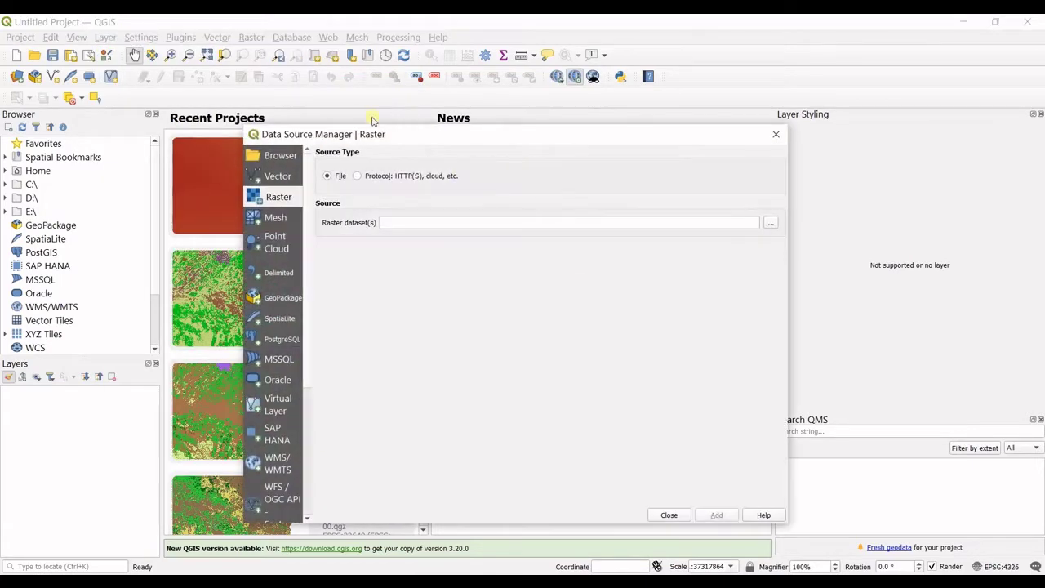
{"action": "left_click_drag", "start_coordinate": [378, 139], "coordinate": [264, 65]}
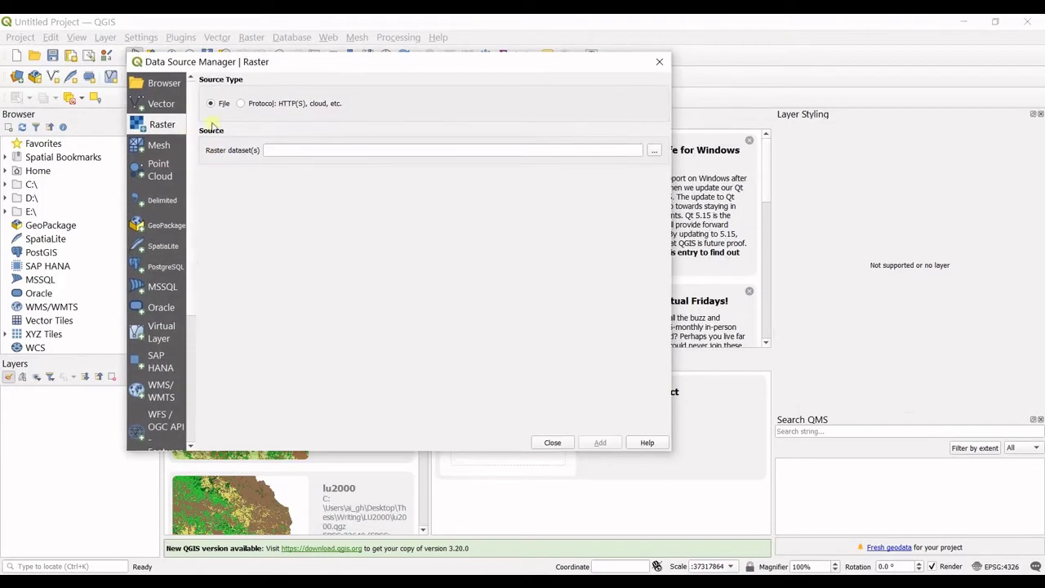
{"action": "left_click", "coordinate": [658, 151]}
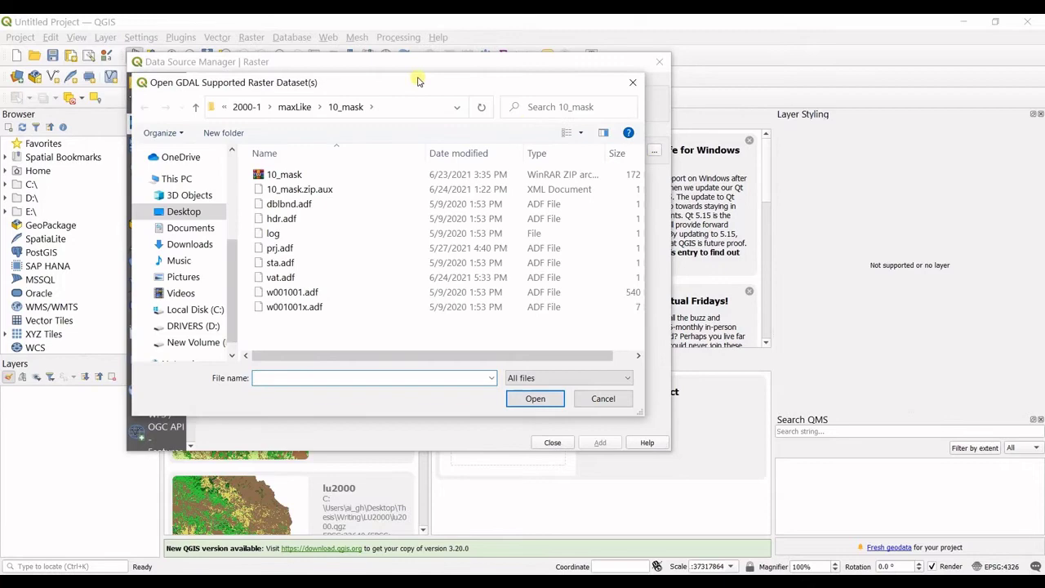
{"action": "left_click_drag", "start_coordinate": [418, 80], "coordinate": [502, 177]}
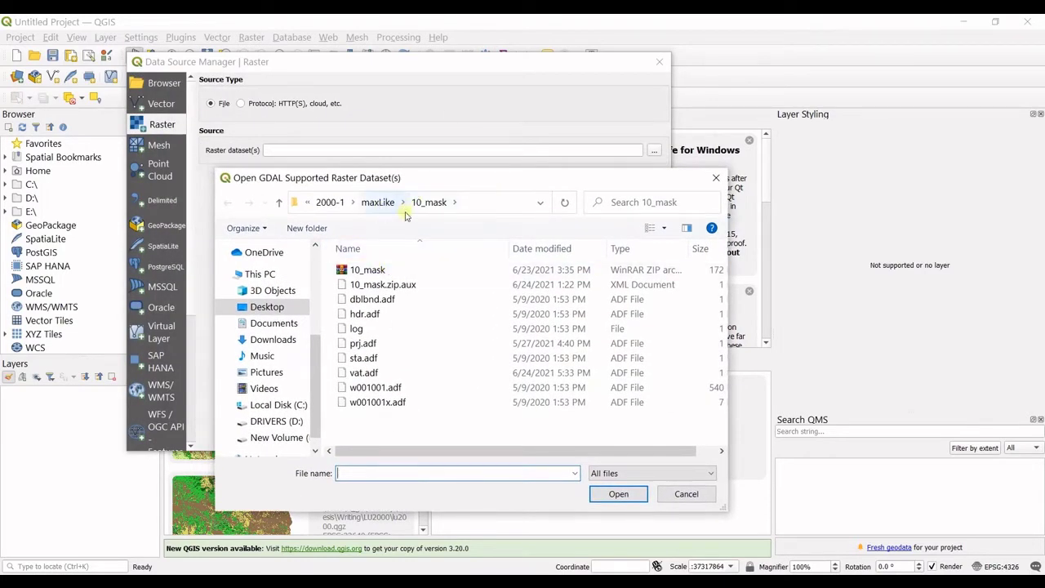
{"action": "left_click", "coordinate": [362, 272]}
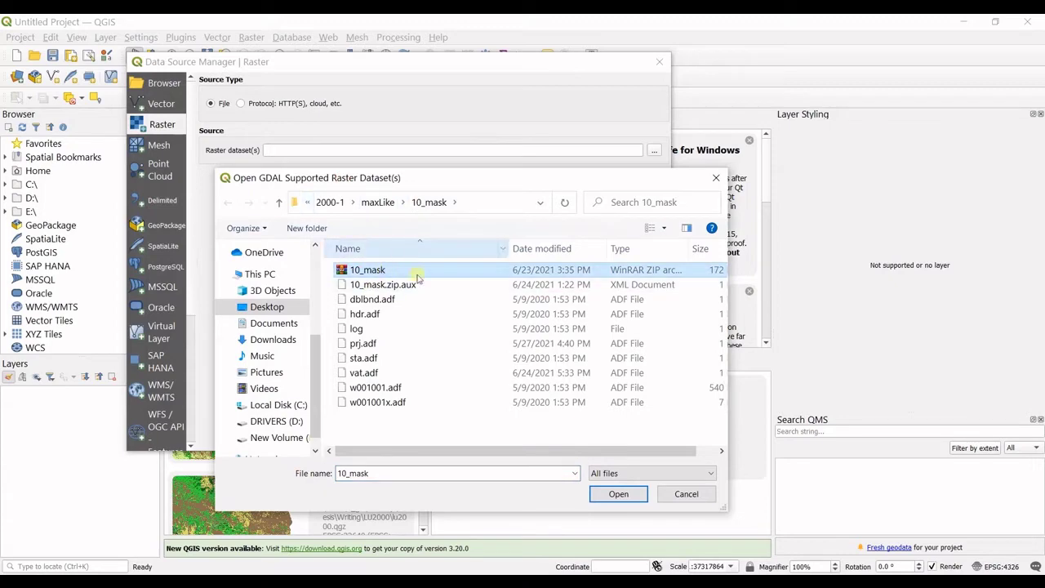
{"action": "left_click", "coordinate": [618, 495]}
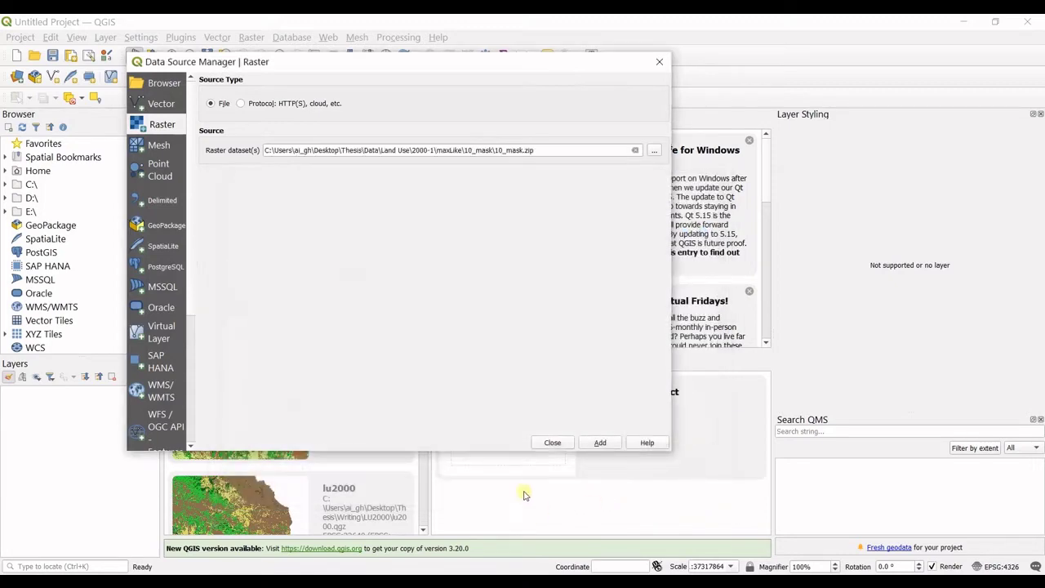
{"action": "left_click", "coordinate": [601, 442]}
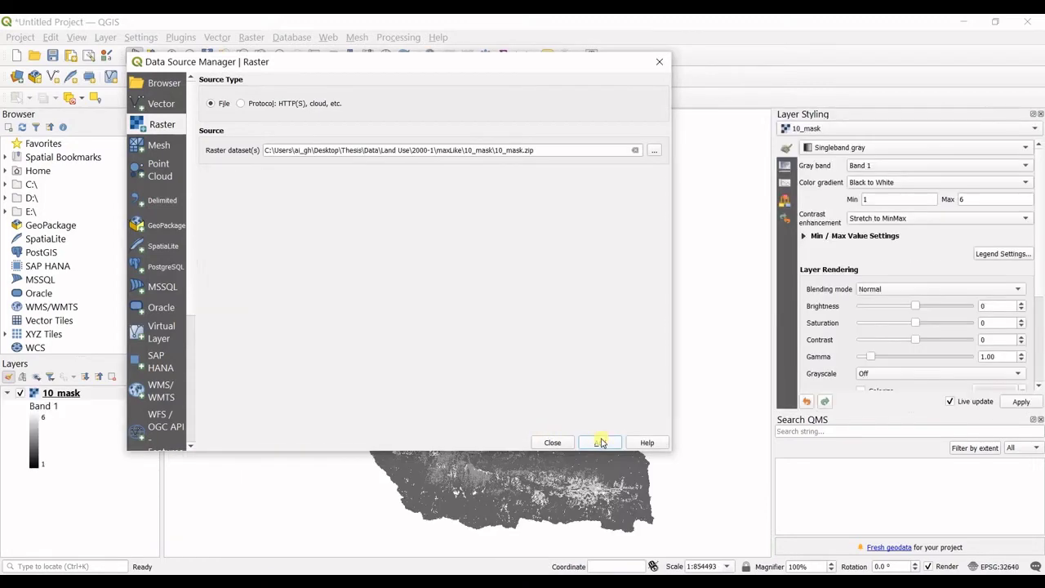
{"action": "left_click", "coordinate": [552, 443]}
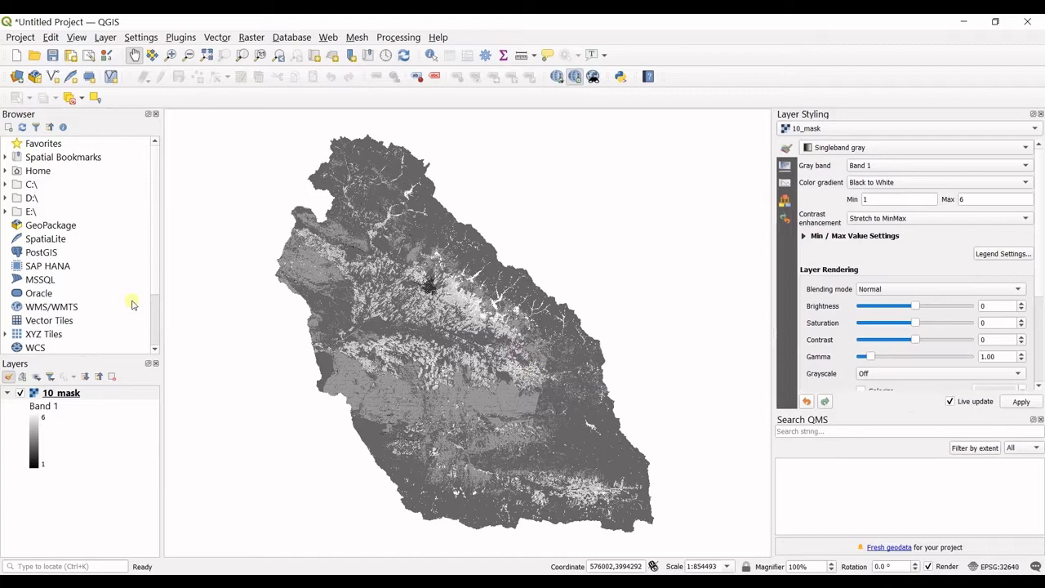
Start adding a vector layer and browse up to the Land Use folder.
{"action": "left_click", "coordinate": [104, 37]}
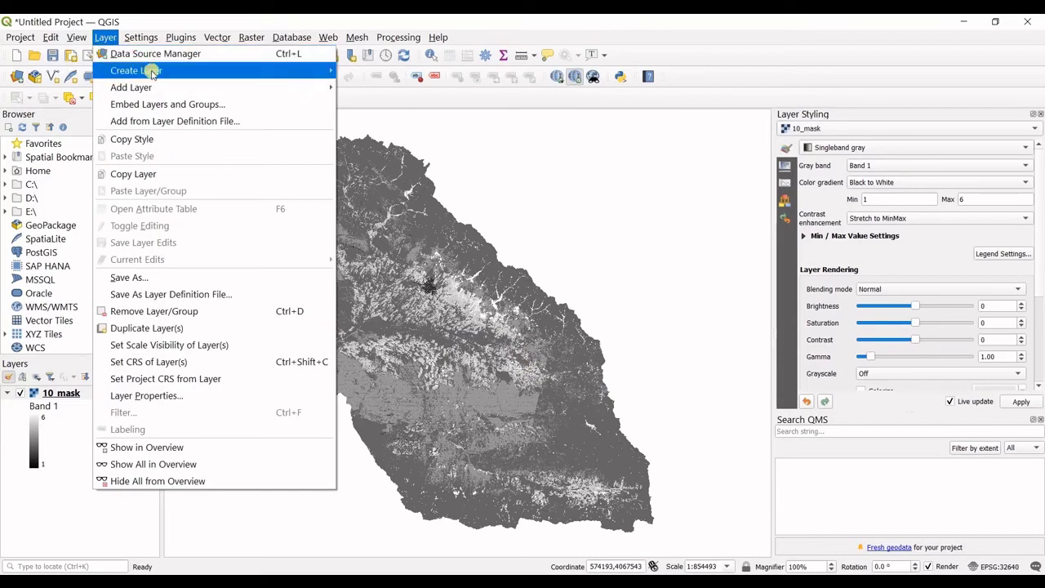
{"action": "mouse_move", "coordinate": [163, 87]}
{"action": "left_click", "coordinate": [372, 87]}
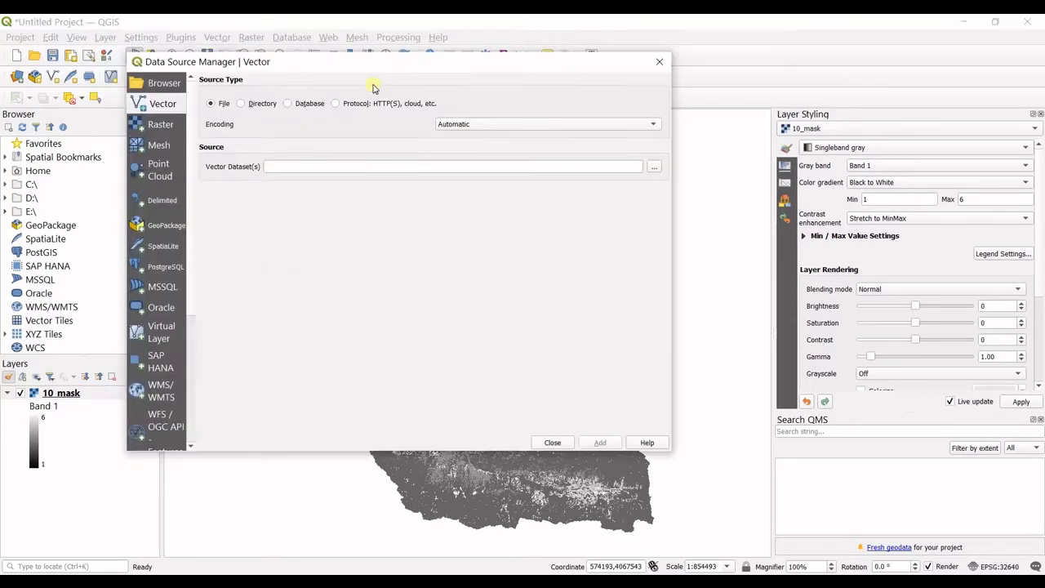
{"action": "left_click", "coordinate": [651, 173]}
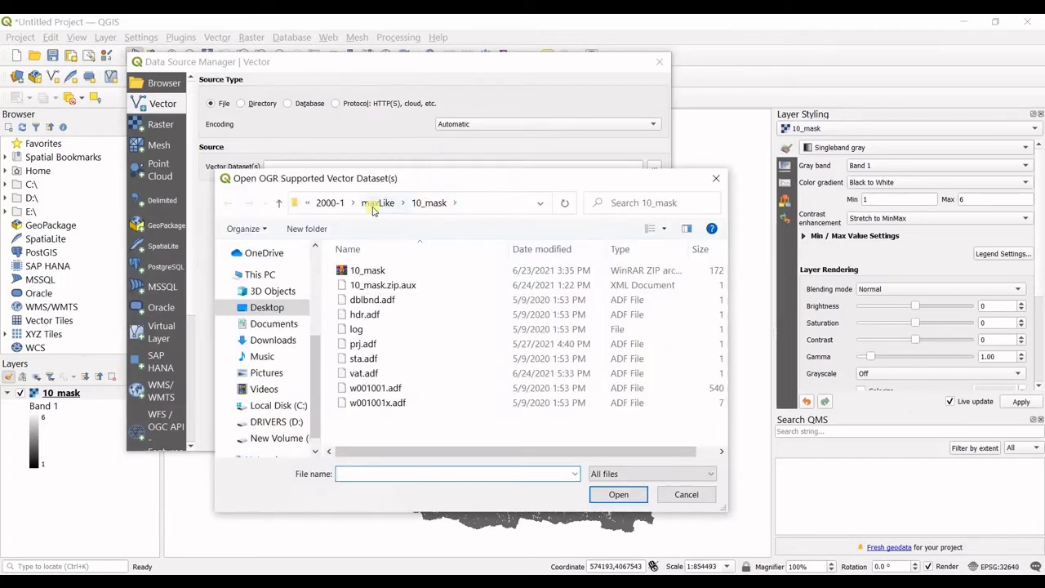
{"action": "left_click", "coordinate": [369, 204]}
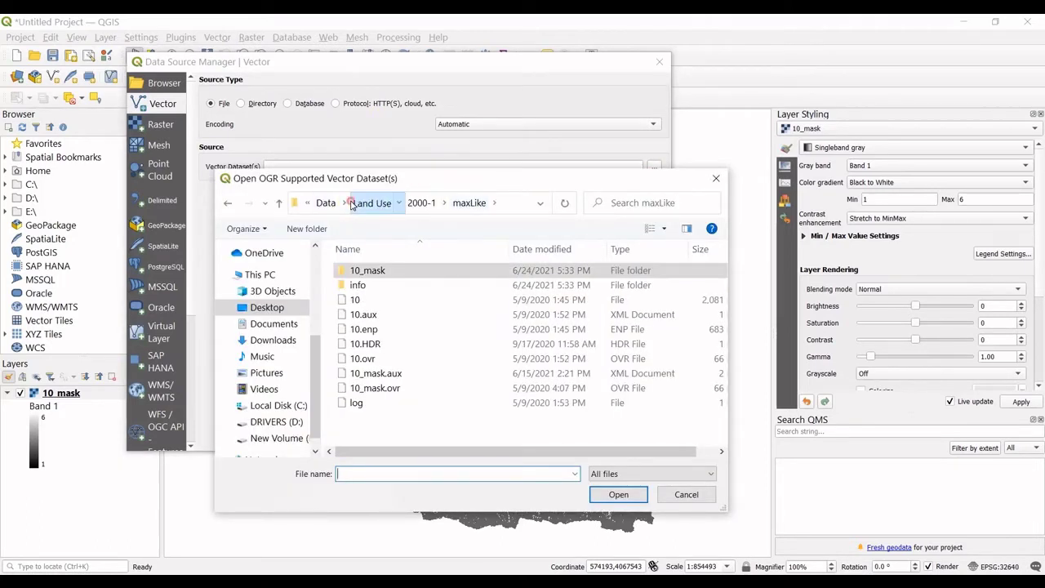
{"action": "left_click", "coordinate": [360, 204]}
Pick neyshape\ney_rokh.shx and add the ney_rokh watershed layer to the project.
{"action": "double_click", "coordinate": [372, 402]}
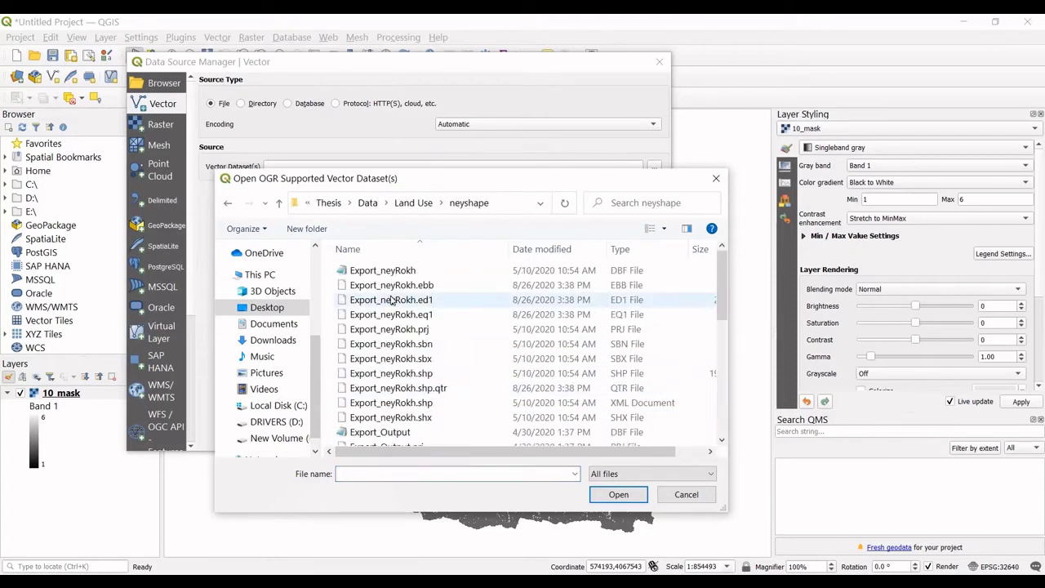
{"action": "scroll", "coordinate": [392, 275], "scroll_direction": "down", "scroll_amount": 5}
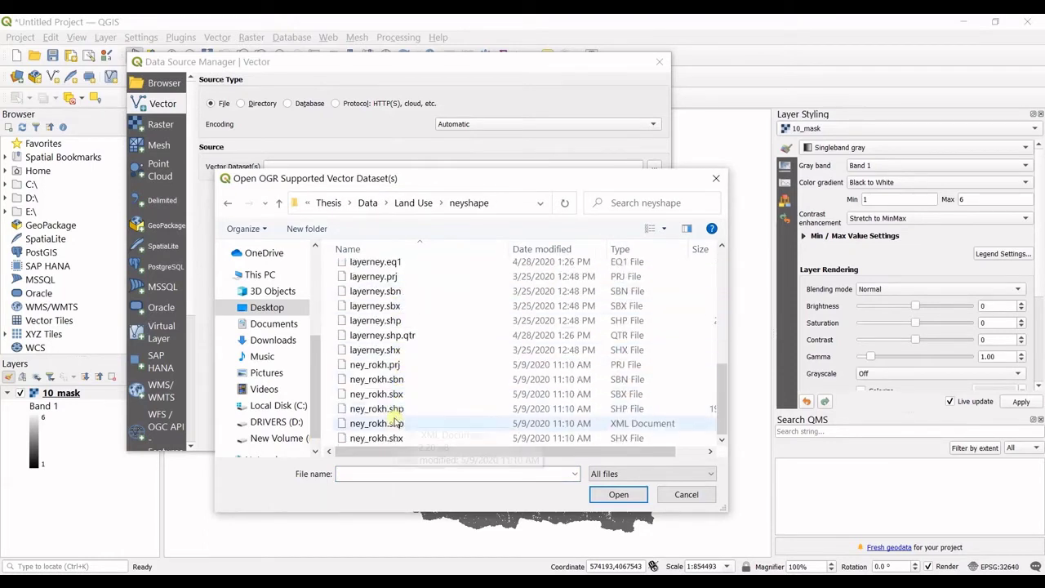
{"action": "left_click", "coordinate": [398, 424]}
{"action": "left_click", "coordinate": [398, 438]}
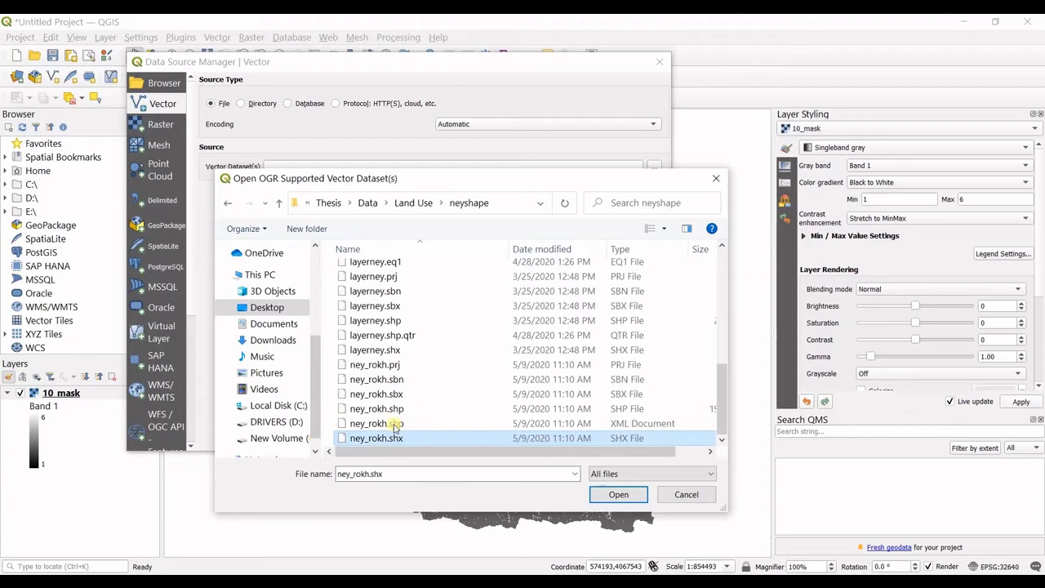
{"action": "left_click", "coordinate": [619, 494]}
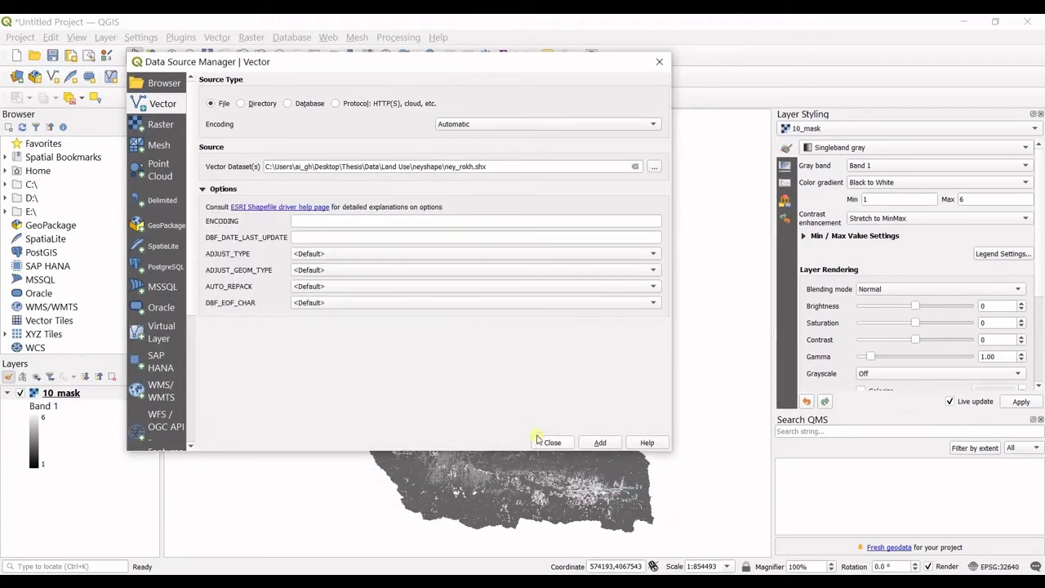
{"action": "left_click", "coordinate": [602, 443]}
{"action": "left_click", "coordinate": [552, 442]}
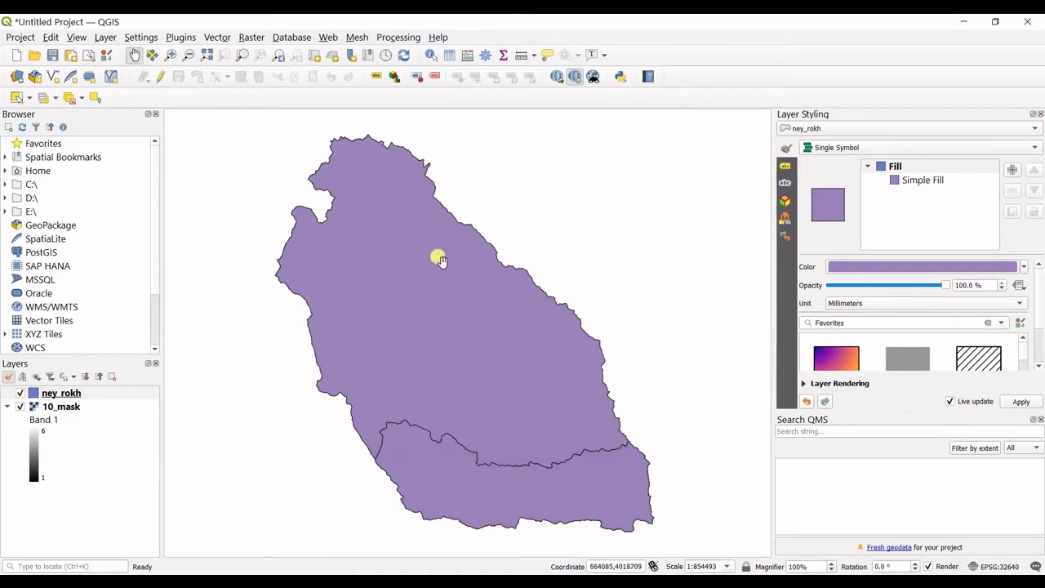
Zoom the map and switch off the ney_rokh layer to reveal the raster.
{"action": "scroll", "coordinate": [445, 266], "scroll_direction": "down", "scroll_amount": 3}
{"action": "scroll", "coordinate": [445, 265], "scroll_direction": "up", "scroll_amount": 15}
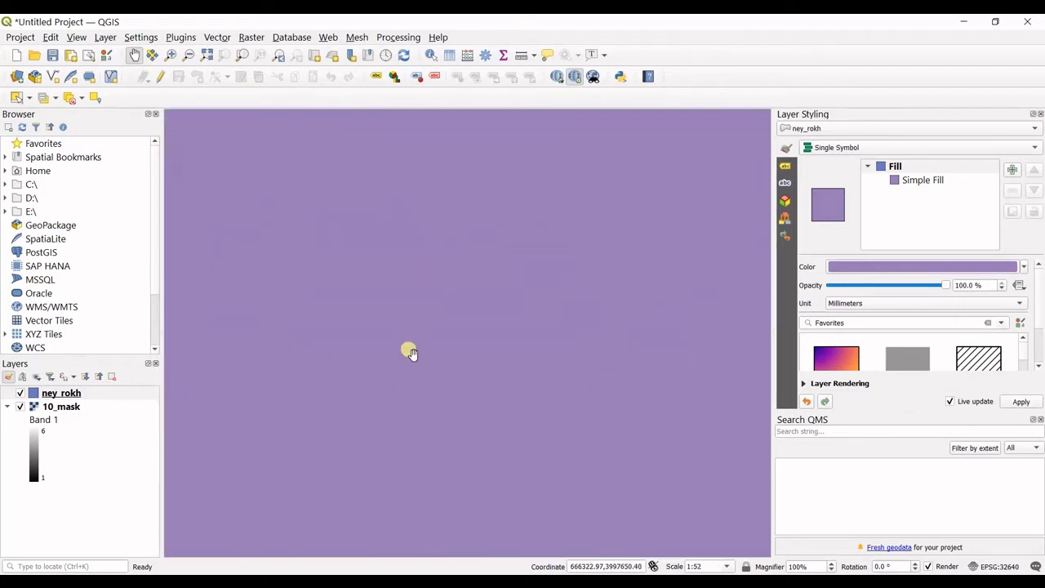
{"action": "scroll", "coordinate": [410, 353], "scroll_direction": "down", "scroll_amount": 3}
{"action": "scroll", "coordinate": [412, 357], "scroll_direction": "down", "scroll_amount": 10}
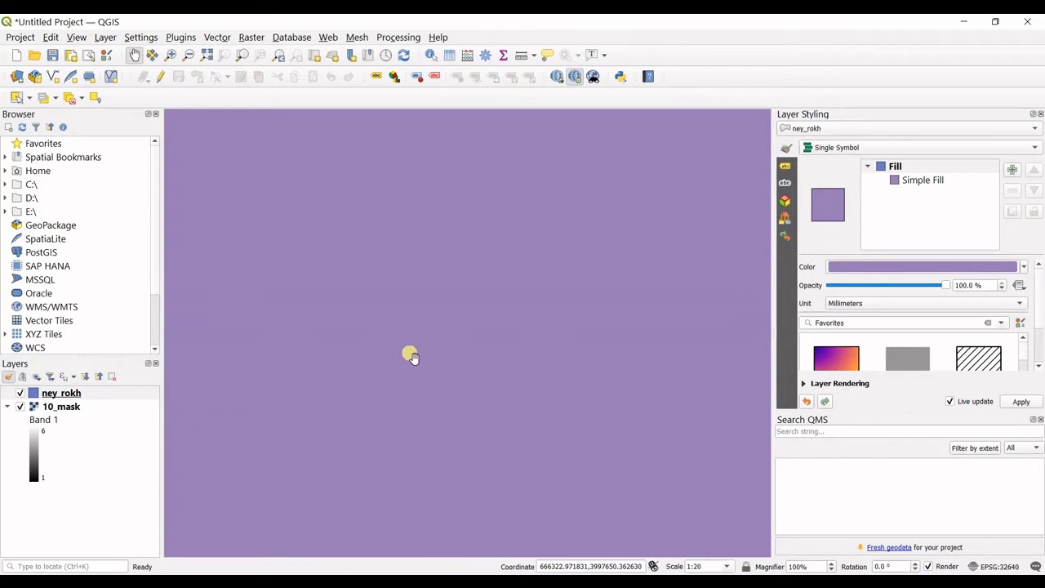
{"action": "scroll", "coordinate": [411, 357], "scroll_direction": "down", "scroll_amount": 5}
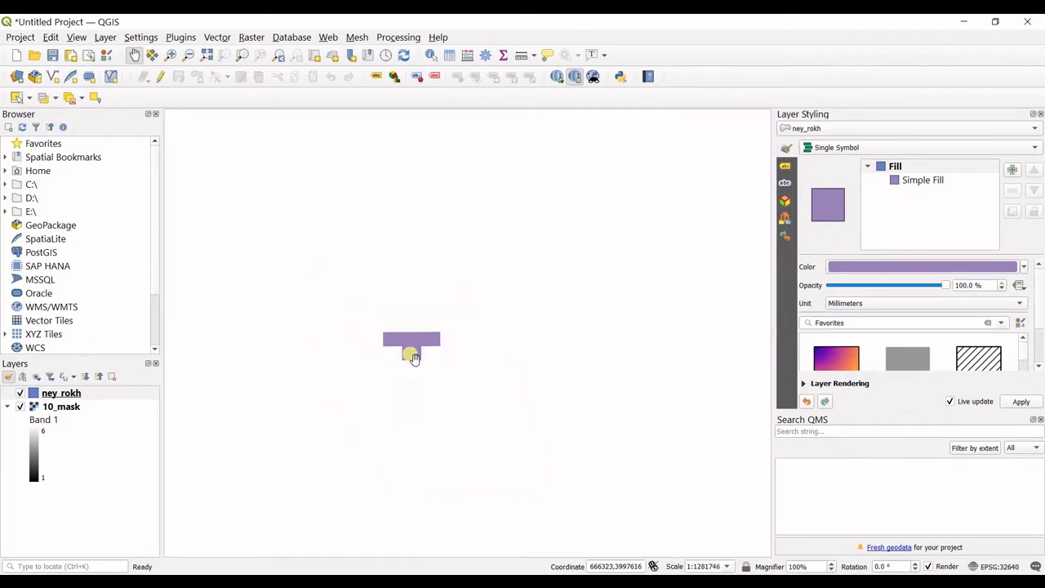
{"action": "scroll", "coordinate": [389, 311], "scroll_direction": "up", "scroll_amount": 1}
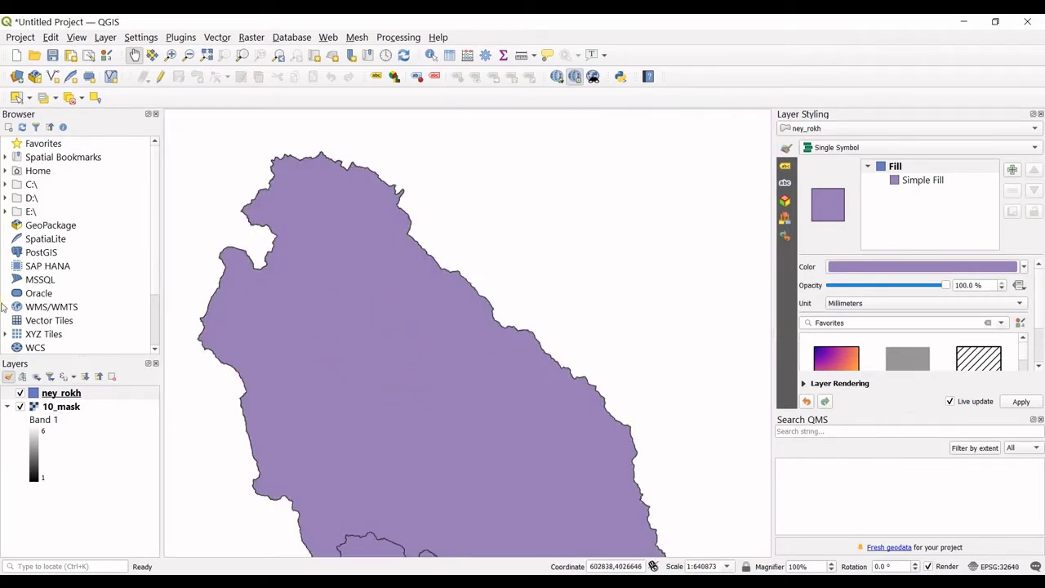
{"action": "left_click", "coordinate": [20, 393]}
Zoom and pan to center the greyscale 10_mask raster of the watershed.
{"action": "scroll", "coordinate": [404, 377], "scroll_direction": "down", "scroll_amount": 6}
{"action": "scroll", "coordinate": [400, 376], "scroll_direction": "up", "scroll_amount": 13}
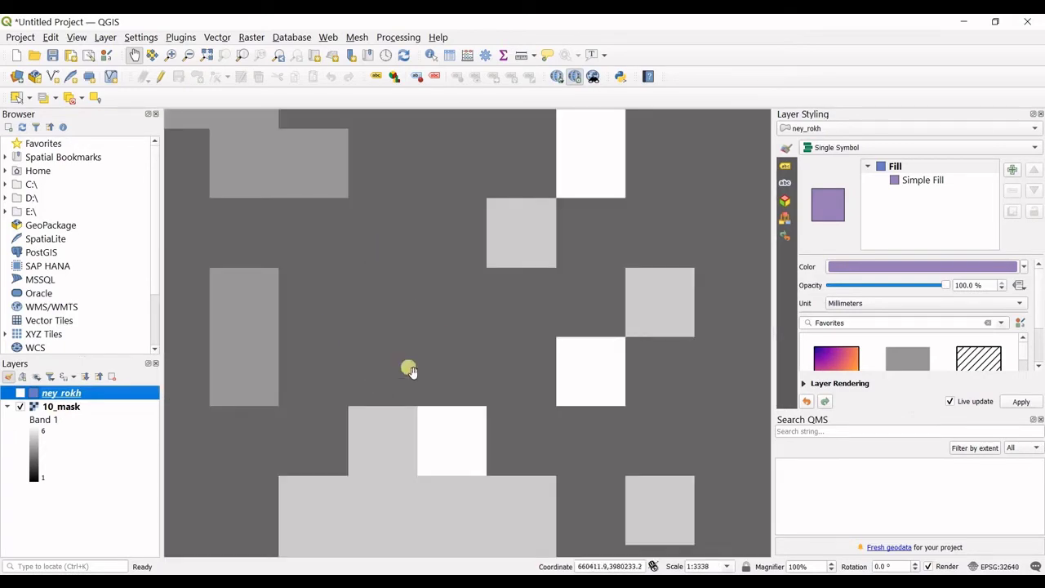
{"action": "scroll", "coordinate": [484, 405], "scroll_direction": "down", "scroll_amount": 1}
{"action": "scroll", "coordinate": [484, 405], "scroll_direction": "down", "scroll_amount": 2}
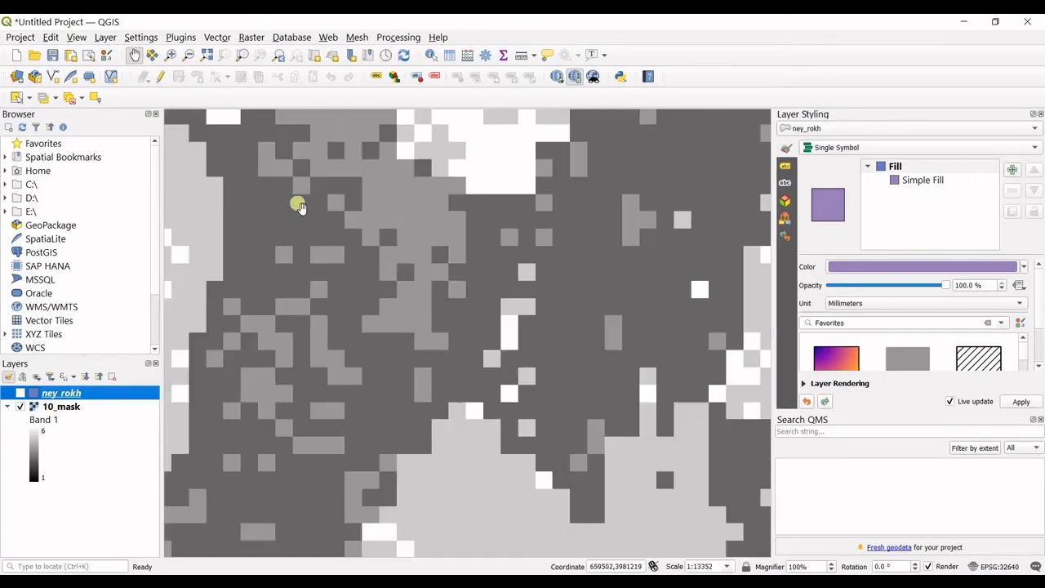
{"action": "scroll", "coordinate": [488, 318], "scroll_direction": "down", "scroll_amount": 2}
{"action": "scroll", "coordinate": [488, 318], "scroll_direction": "up", "scroll_amount": 3}
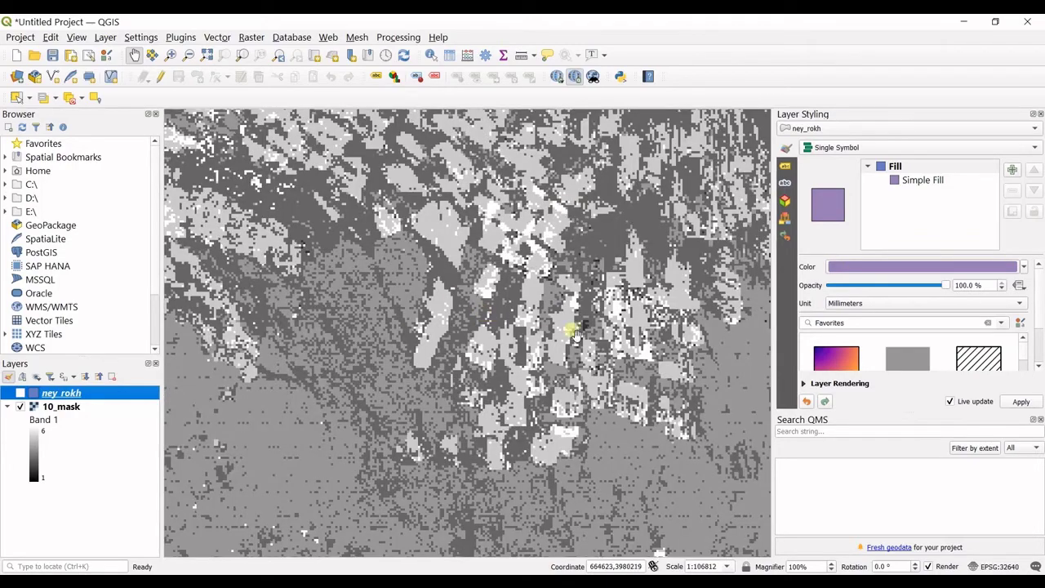
{"action": "scroll", "coordinate": [544, 315], "scroll_direction": "down", "scroll_amount": 7}
{"action": "left_click_drag", "start_coordinate": [609, 250], "coordinate": [508, 308]}
{"action": "scroll", "coordinate": [490, 269], "scroll_direction": "up", "scroll_amount": 2}
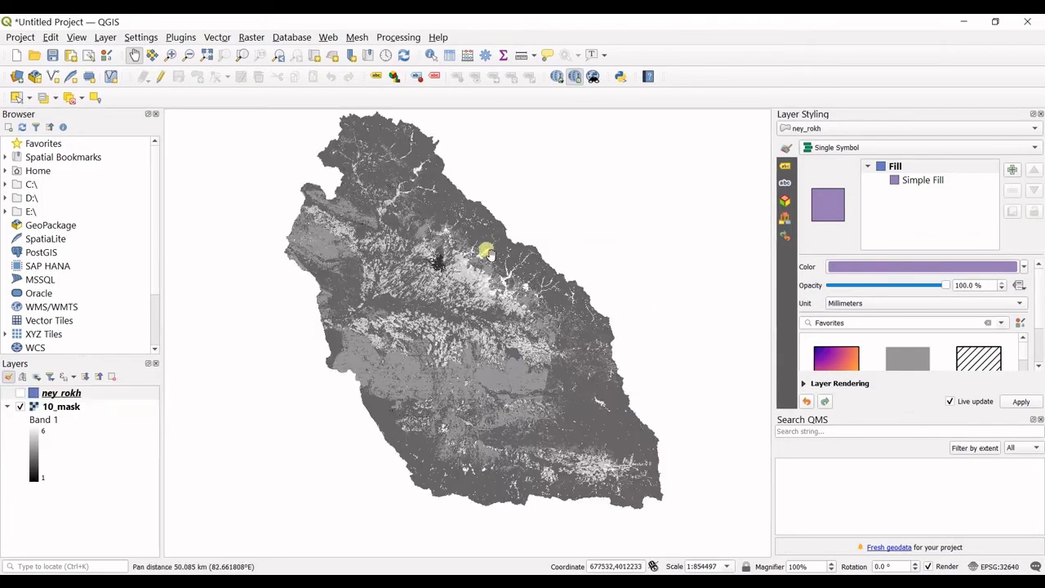
{"action": "scroll", "coordinate": [469, 245], "scroll_direction": "down", "scroll_amount": 1}
{"action": "left_click_drag", "start_coordinate": [460, 234], "coordinate": [476, 257]}
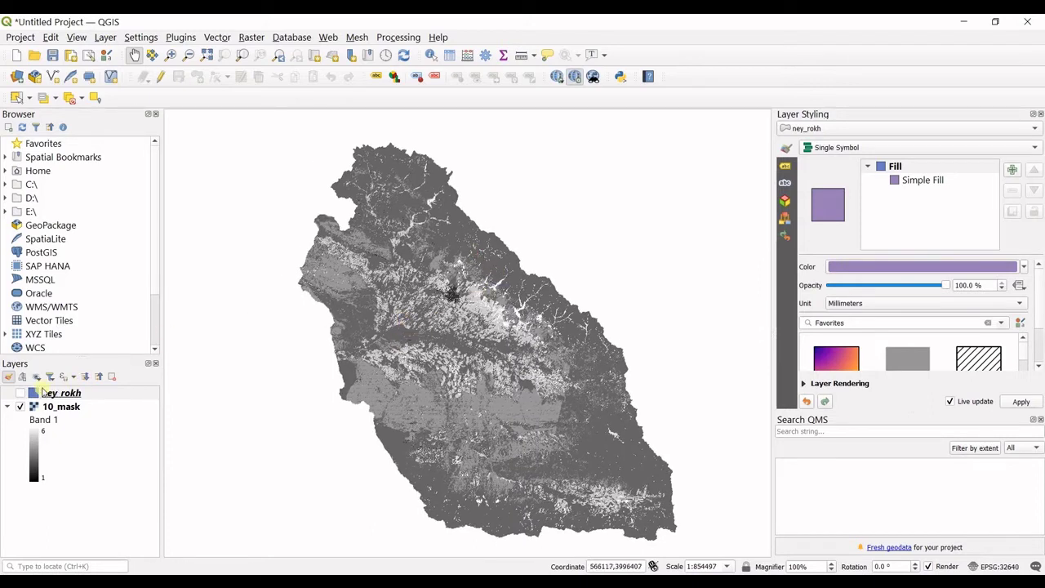
Turn ney_rokh back on and pan the map over the watershed polygon.
{"action": "left_click", "coordinate": [21, 394]}
{"action": "scroll", "coordinate": [526, 346], "scroll_direction": "up", "scroll_amount": 1}
{"action": "scroll", "coordinate": [523, 349], "scroll_direction": "up", "scroll_amount": 2}
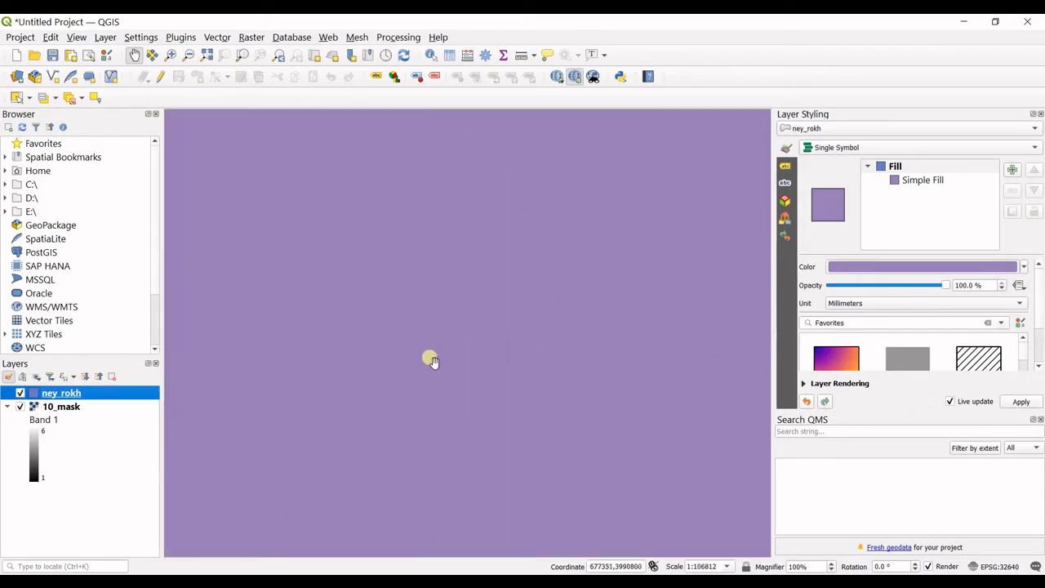
{"action": "scroll", "coordinate": [431, 361], "scroll_direction": "down", "scroll_amount": 8}
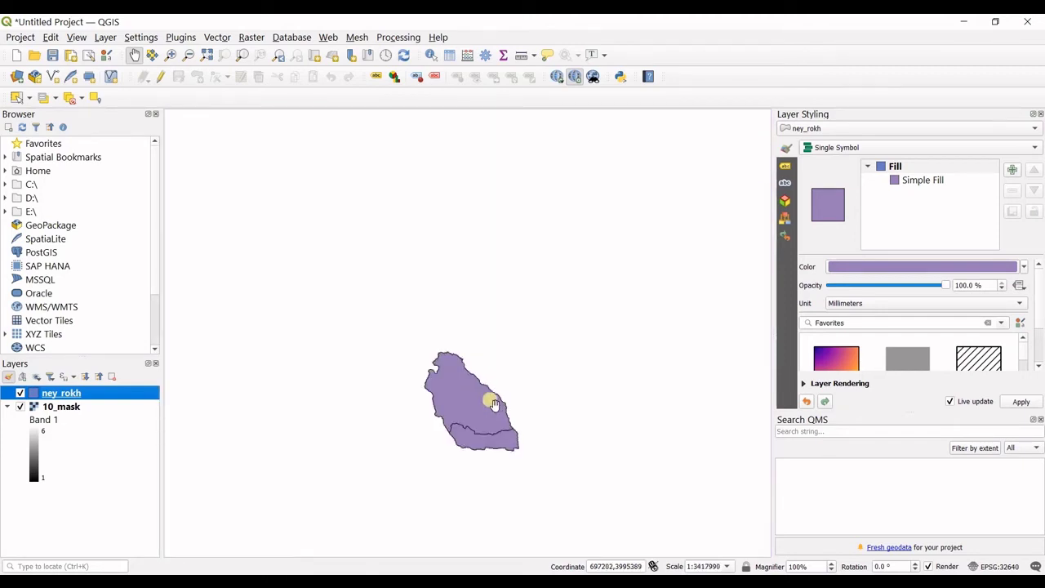
{"action": "scroll", "coordinate": [457, 407], "scroll_direction": "up", "scroll_amount": 3}
{"action": "left_click_drag", "start_coordinate": [420, 403], "coordinate": [354, 427]}
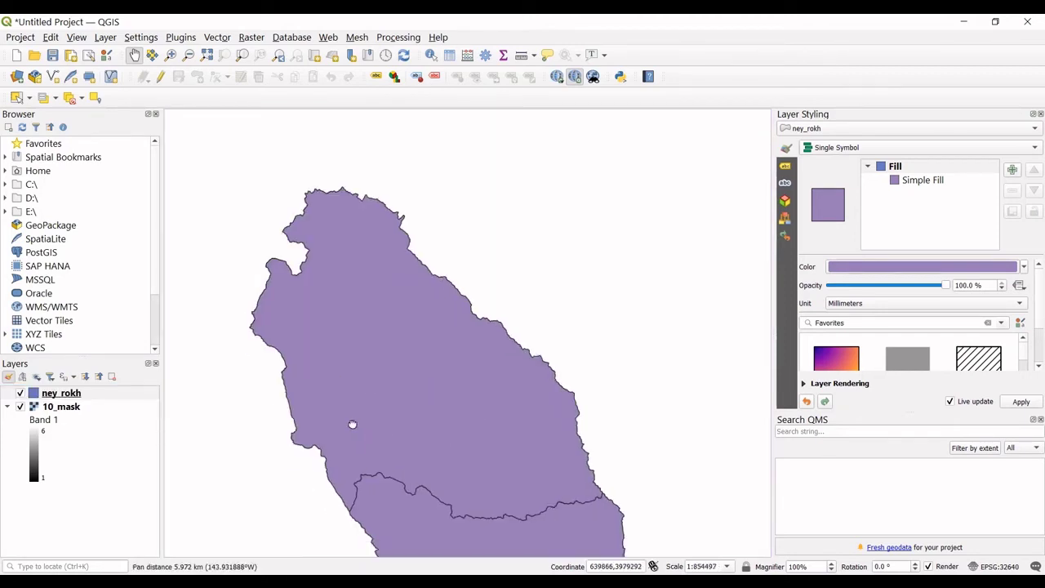
{"action": "scroll", "coordinate": [411, 356], "scroll_direction": "down", "scroll_amount": 1}
{"action": "scroll", "coordinate": [469, 294], "scroll_direction": "up", "scroll_amount": 1}
{"action": "left_click_drag", "start_coordinate": [526, 283], "coordinate": [443, 328]}
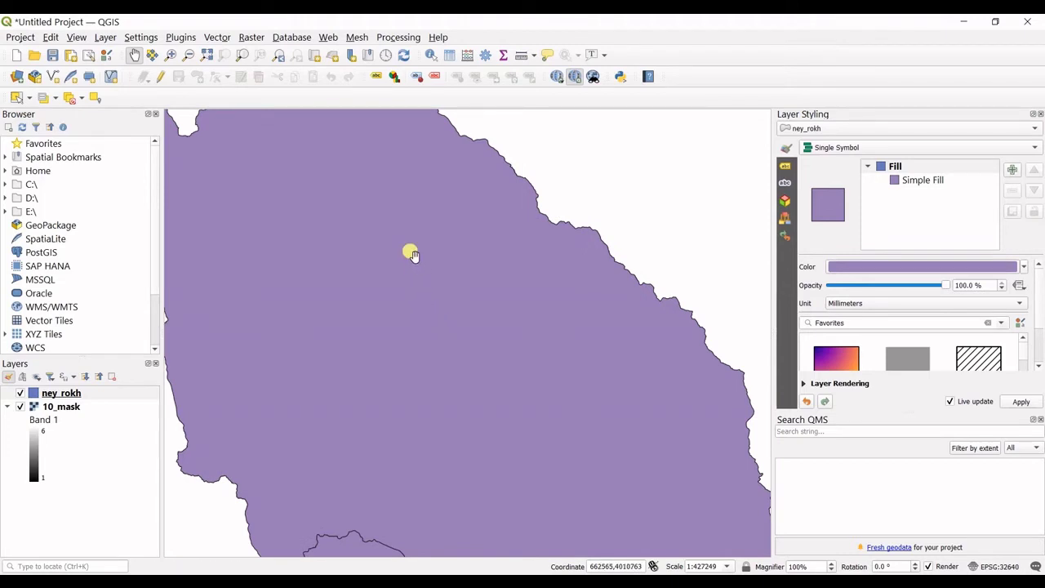
Hide ney_rokh again and select the 10_mask layer in the Layers panel.
{"action": "left_click", "coordinate": [41, 409]}
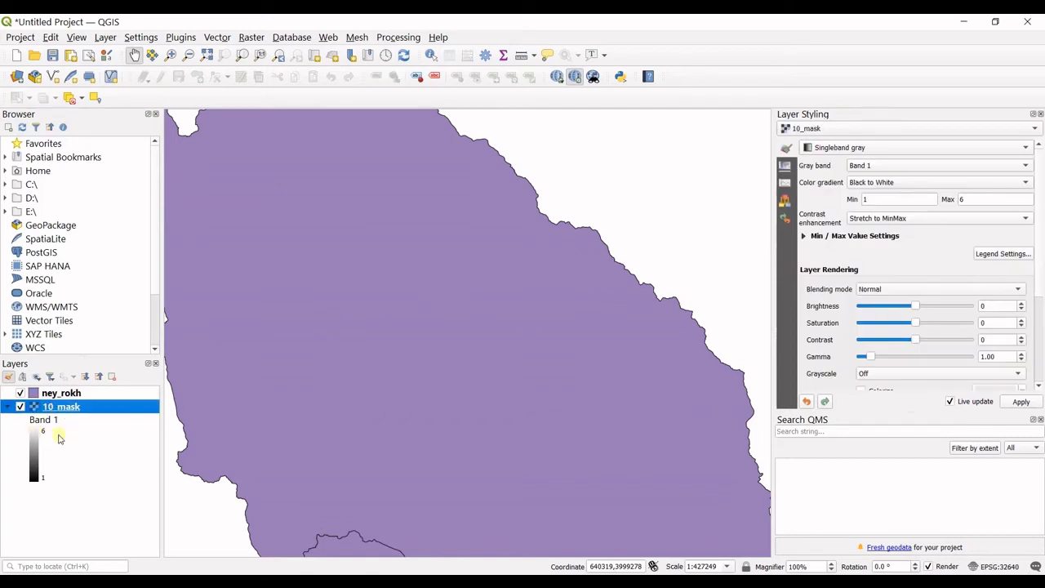
{"action": "left_click", "coordinate": [21, 397]}
{"action": "left_click", "coordinate": [20, 394]}
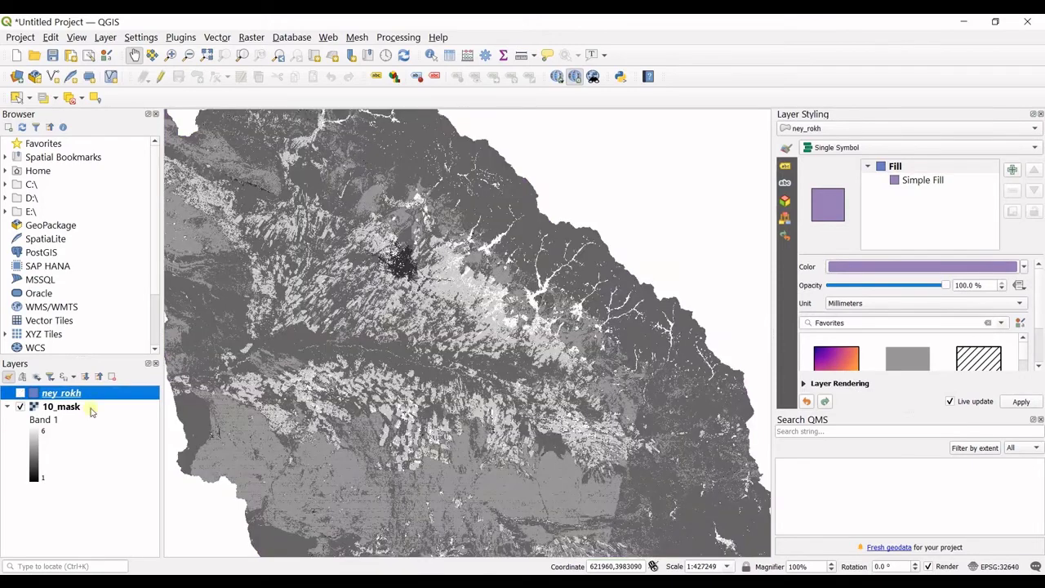
{"action": "left_click", "coordinate": [36, 449]}
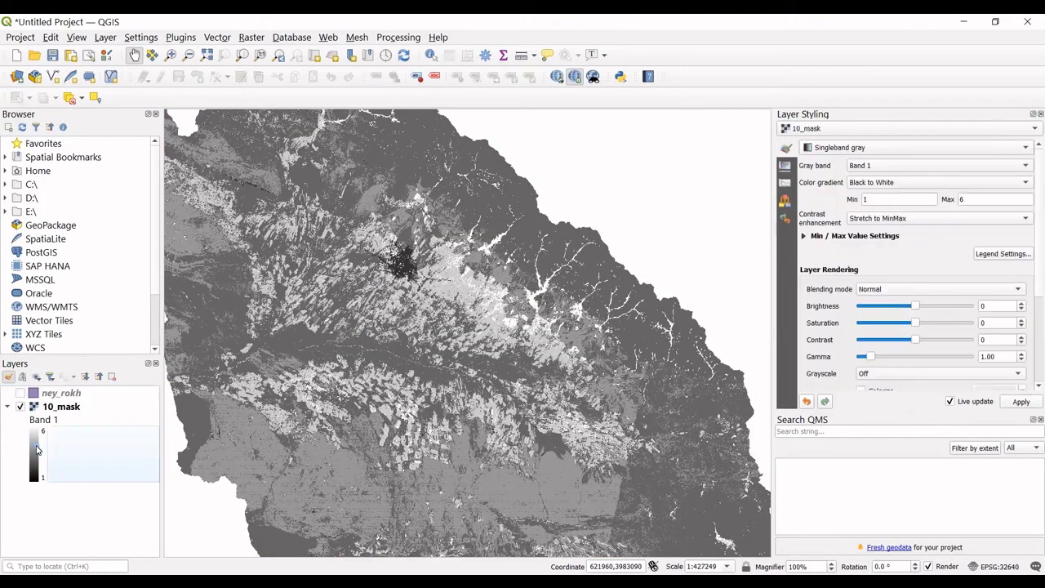
Open the Layer Properties symbology page for the 10_mask raster.
{"action": "left_click", "coordinate": [52, 406]}
{"action": "right_click", "coordinate": [52, 405]}
{"action": "left_click", "coordinate": [62, 400]}
{"action": "double_click", "coordinate": [62, 400]}
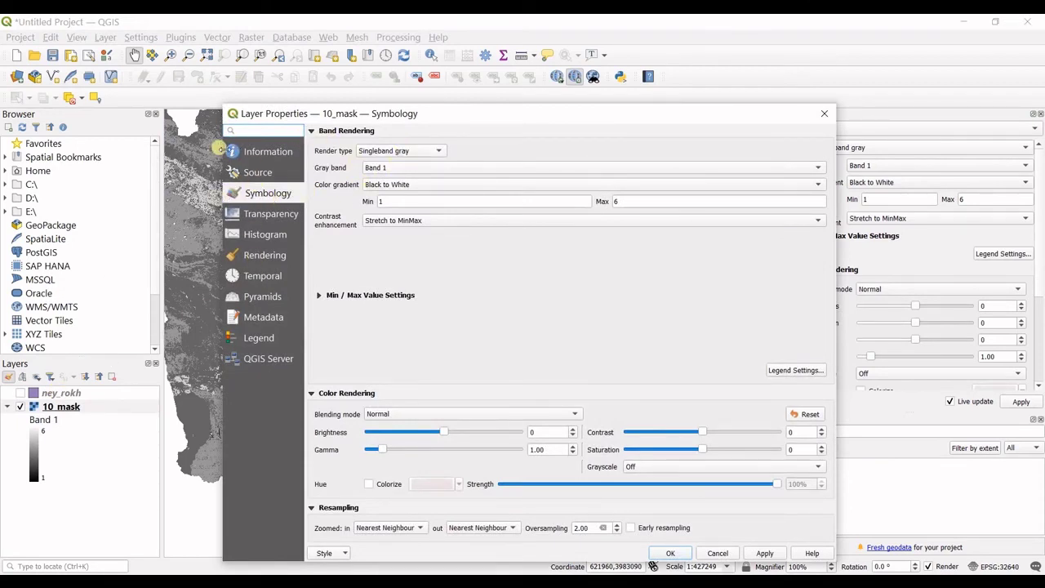
Set render type to Paletted/Unique values, classify classes 1–6, apply, and close properties.
{"action": "left_click", "coordinate": [389, 153]}
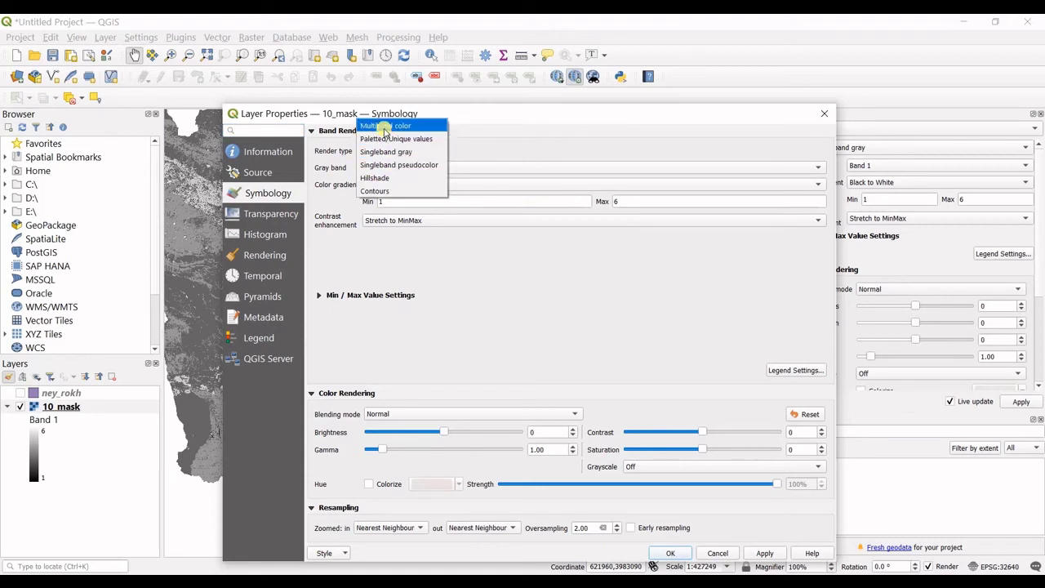
{"action": "left_click", "coordinate": [386, 127]}
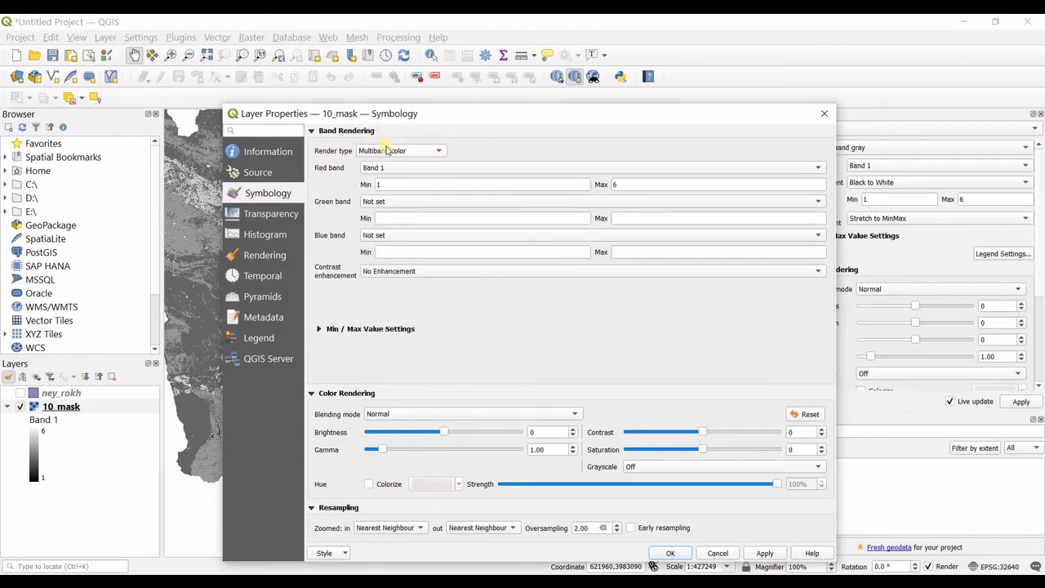
{"action": "left_click", "coordinate": [389, 150]}
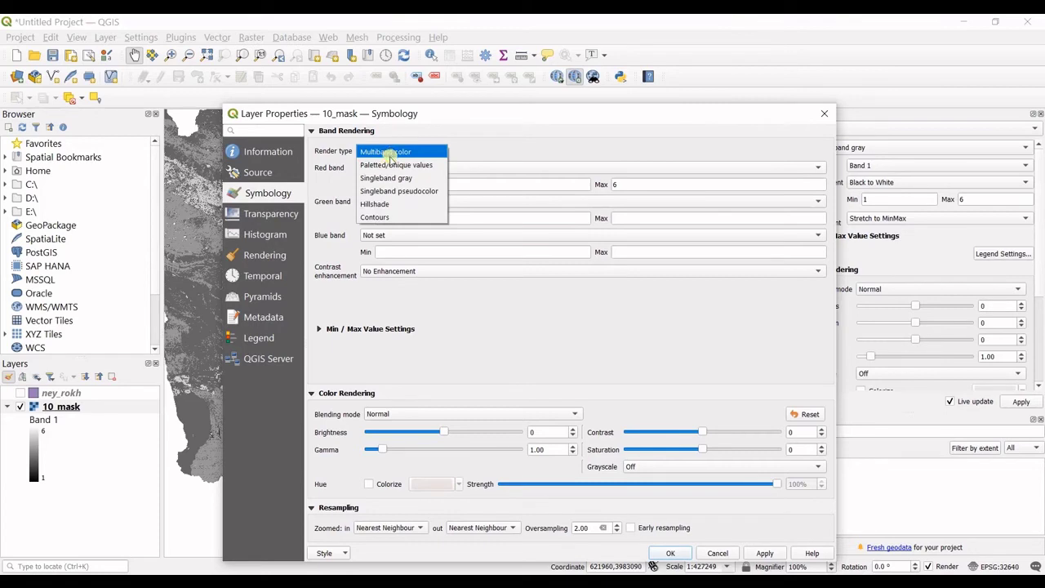
{"action": "left_click", "coordinate": [398, 166]}
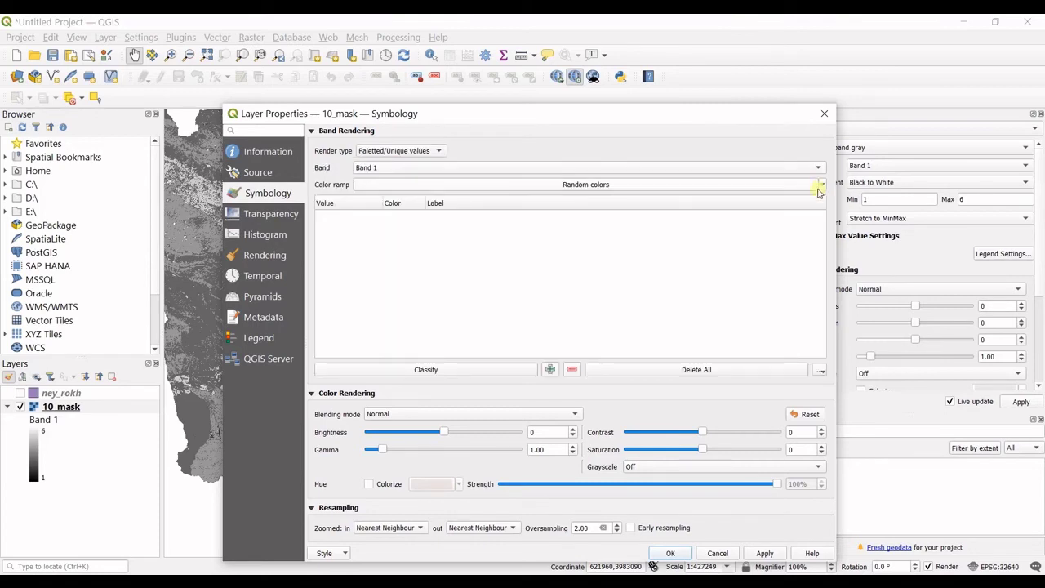
{"action": "left_click", "coordinate": [455, 372]}
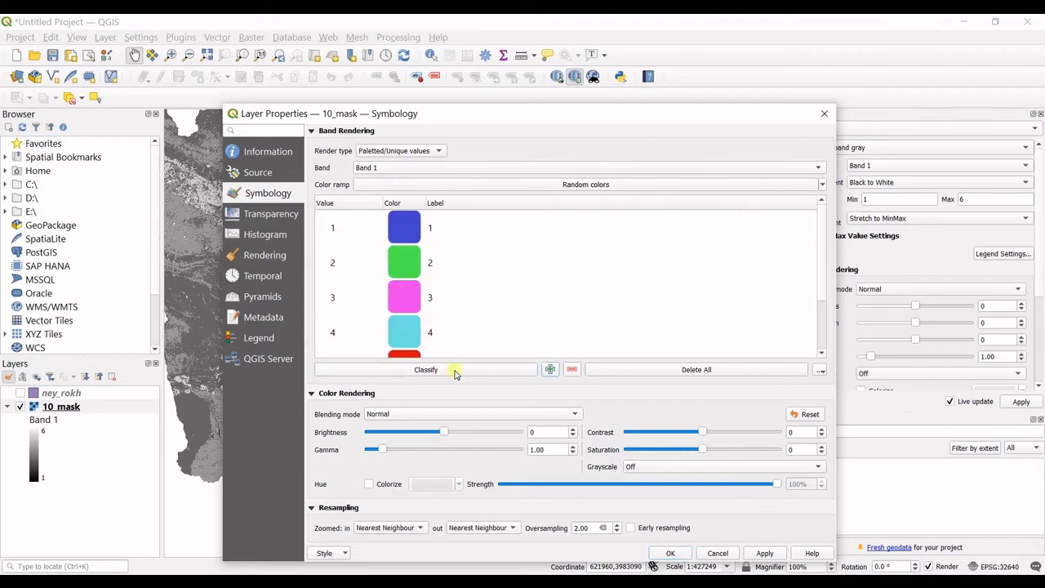
{"action": "left_click_drag", "start_coordinate": [527, 117], "coordinate": [678, 97]}
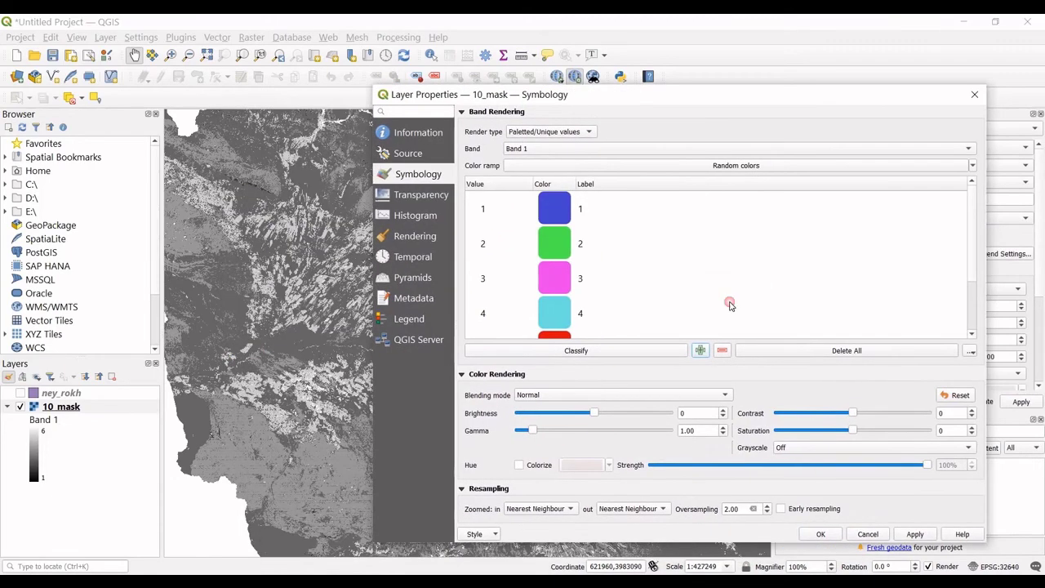
{"action": "left_click", "coordinate": [915, 534]}
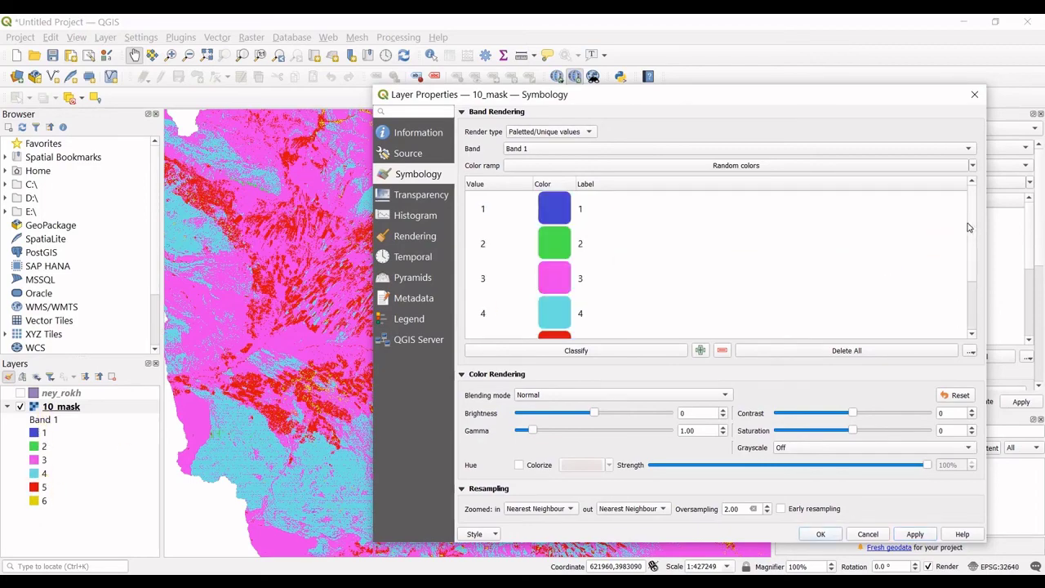
{"action": "left_click", "coordinate": [974, 95]}
{"action": "scroll", "coordinate": [505, 268], "scroll_direction": "up", "scroll_amount": 1}
{"action": "scroll", "coordinate": [505, 267], "scroll_direction": "down", "scroll_amount": 2}
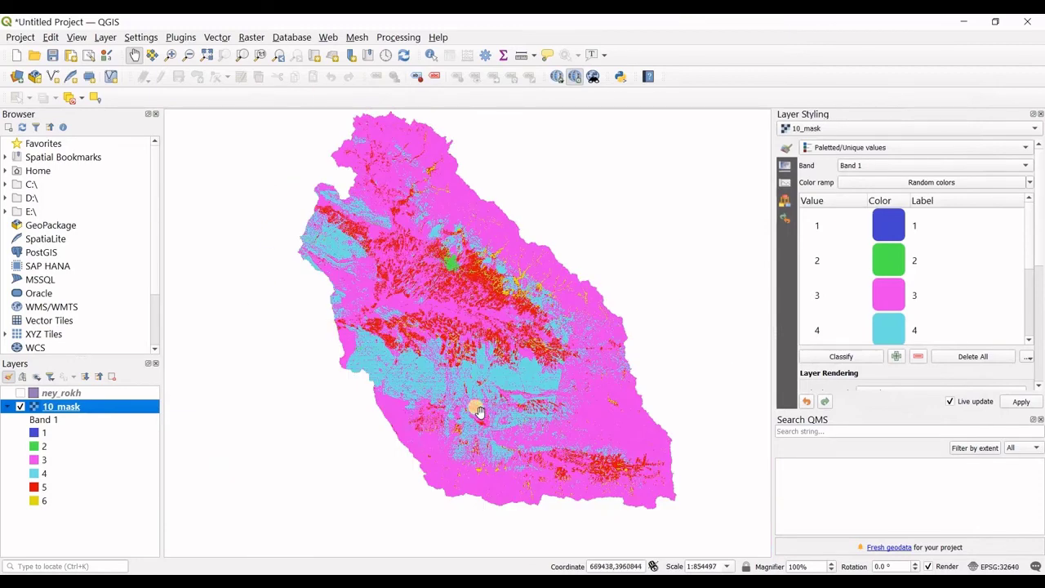
Pan the map so the six-colour classified Ney Rokh basin is centered.
{"action": "left_click_drag", "start_coordinate": [549, 297], "coordinate": [526, 317]}
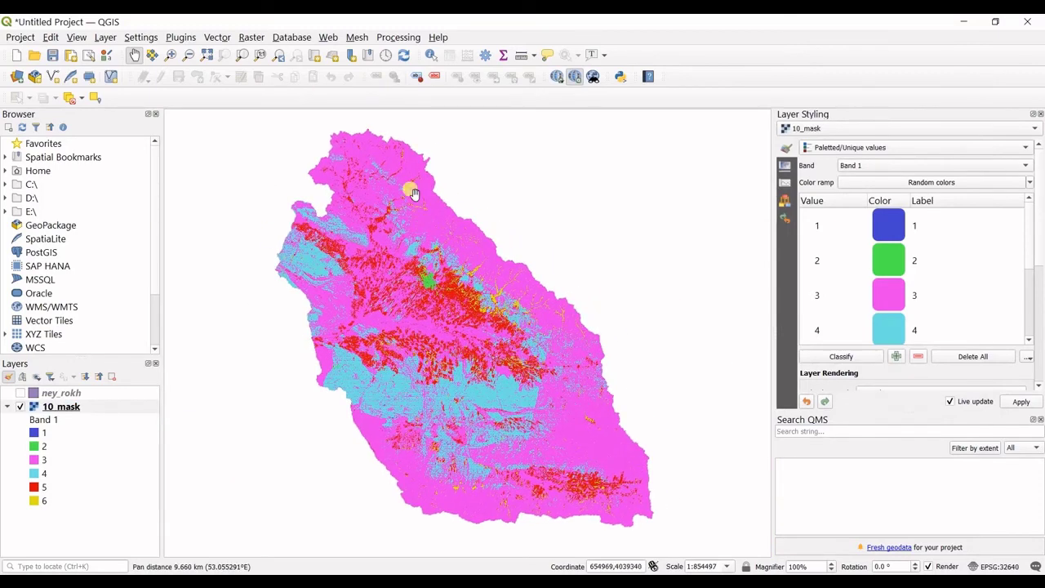